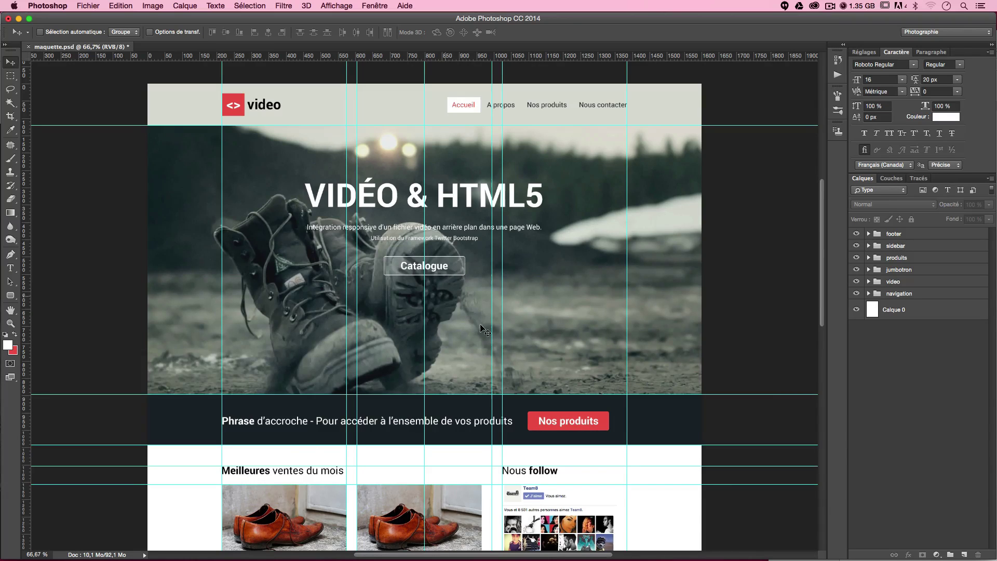
# Look over the full web page mockup in maquette.psd, from the header and video banner down to the footer.
pyautogui.scroll(-5, 483, 328)
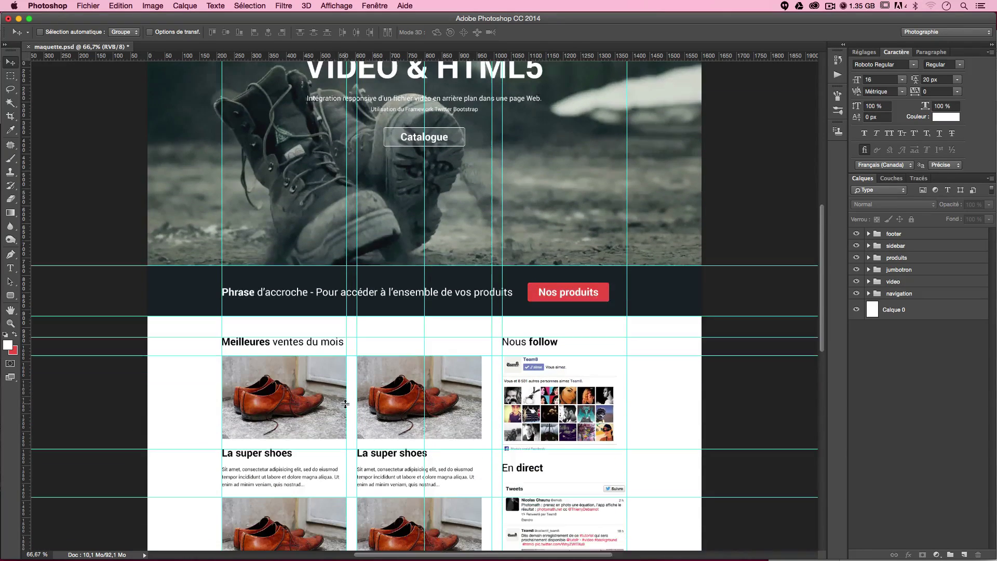
pyautogui.scroll(-2, 345, 403)
pyautogui.scroll(-3, 379, 357)
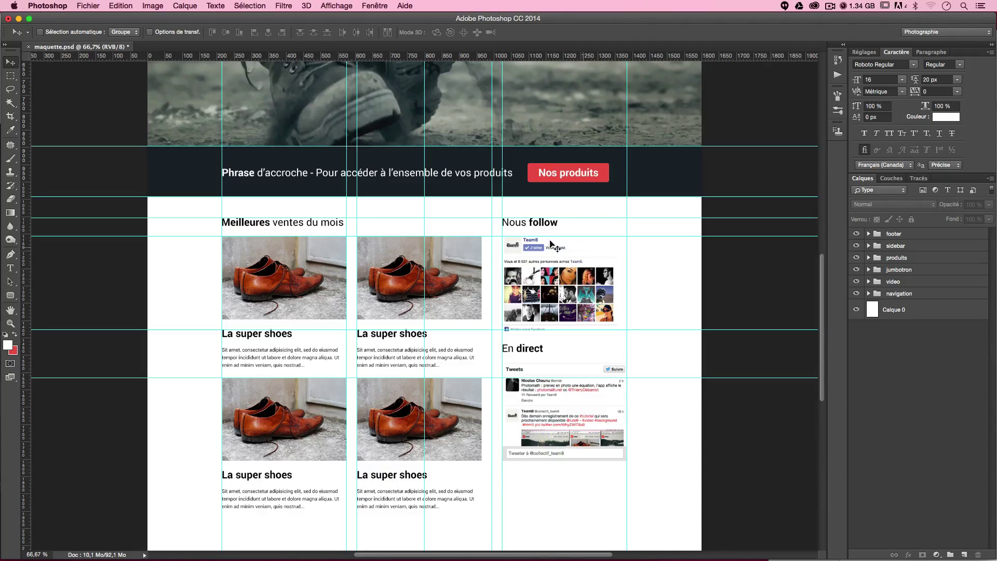
pyautogui.scroll(-3, 569, 395)
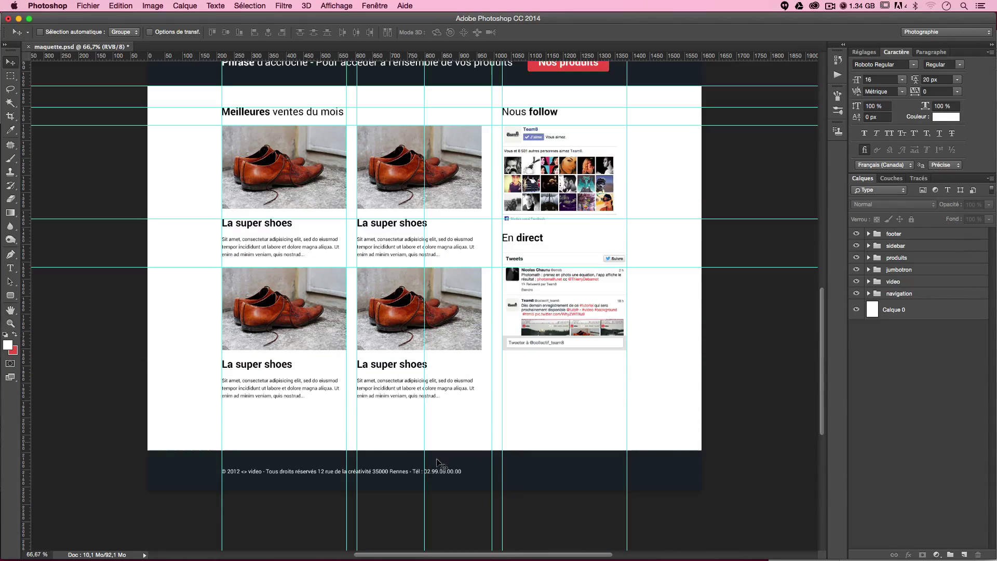
pyautogui.scroll(10, 631, 528)
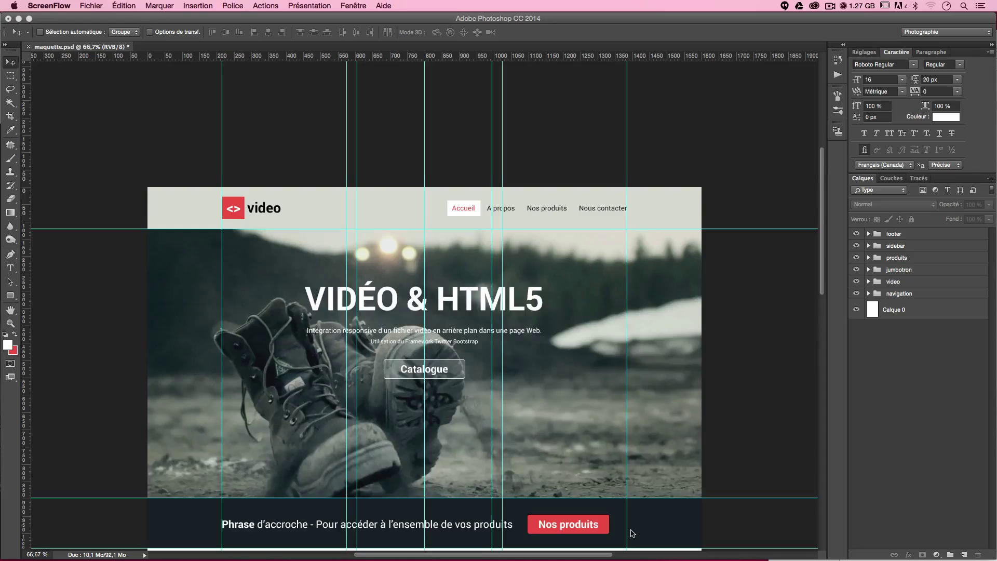
pyautogui.scroll(-3, 630, 529)
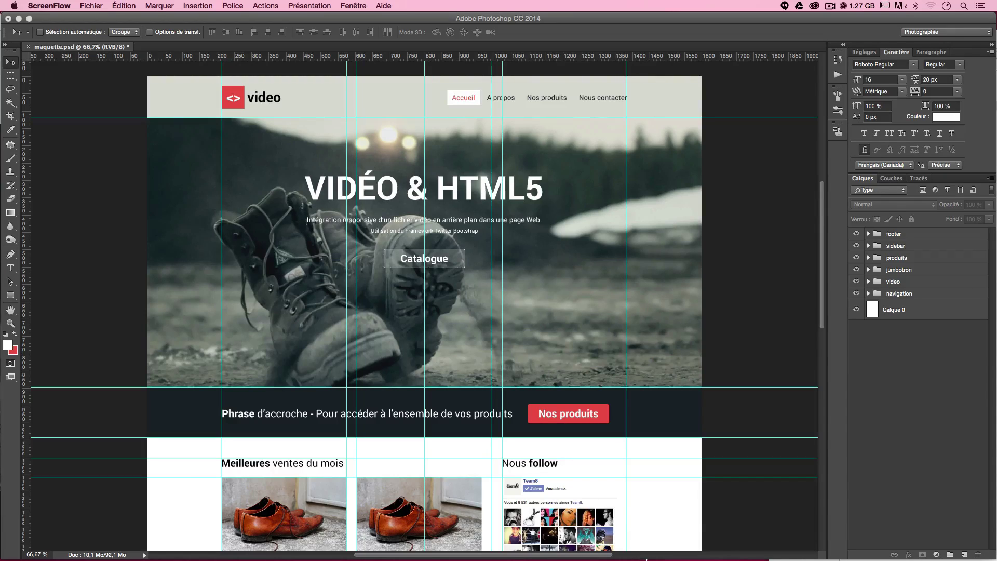
# Switch to Chrome and examine the finished page at localhost:8888 from the video banner down to the footer.
pyautogui.moveTo(643, 556)
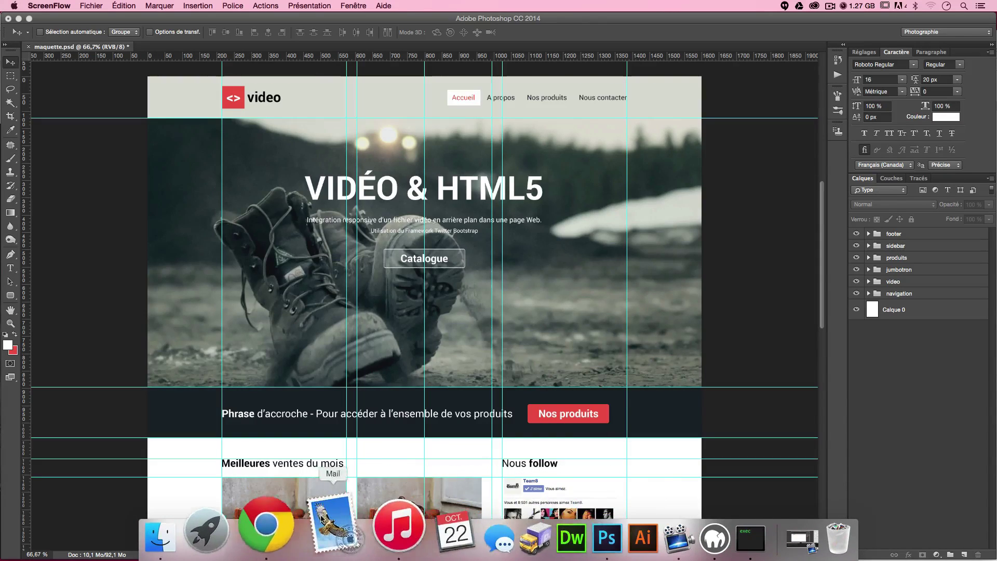
pyautogui.click(275, 538)
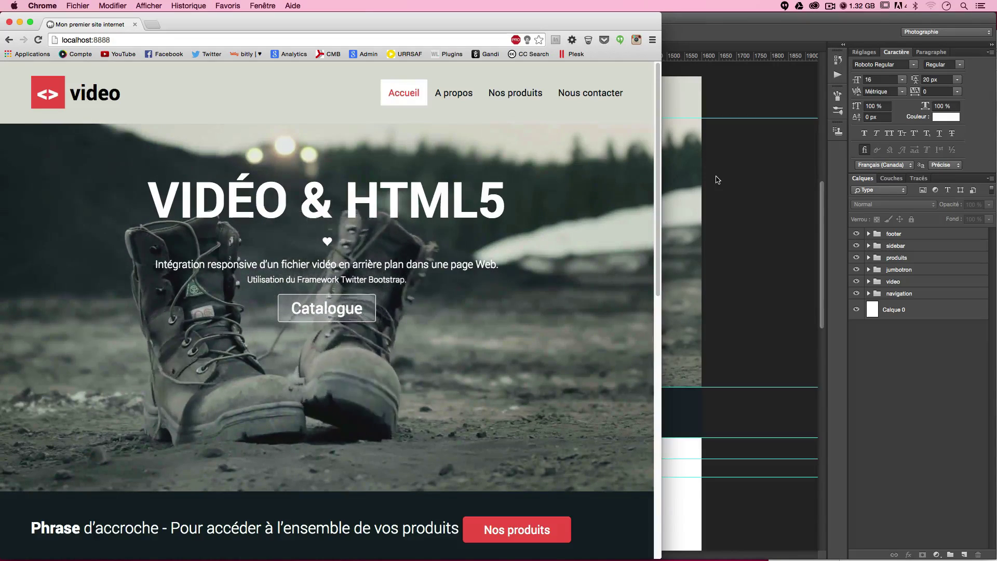
pyautogui.scroll(-4, 521, 341)
pyautogui.scroll(-4, 517, 357)
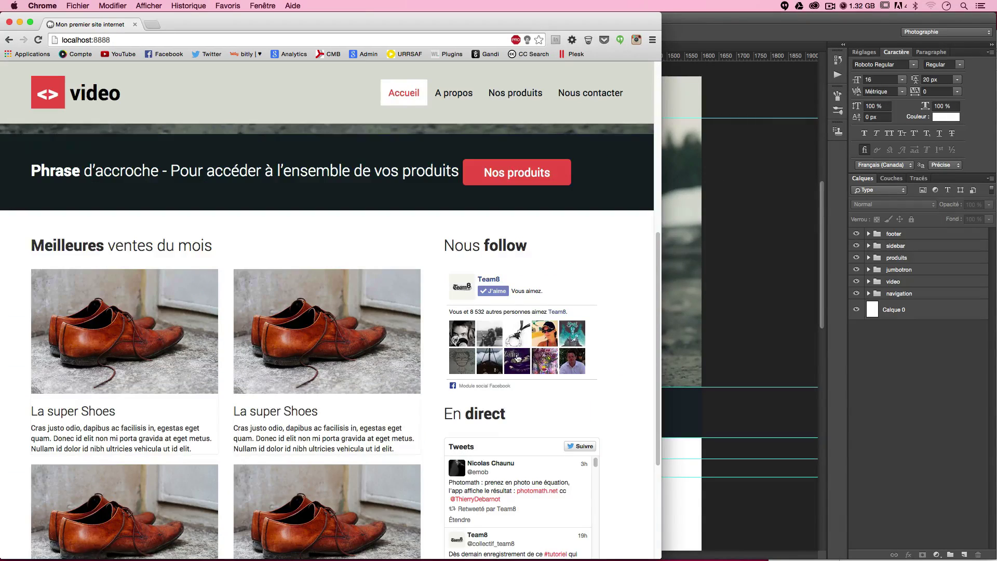
pyautogui.scroll(-4, 315, 332)
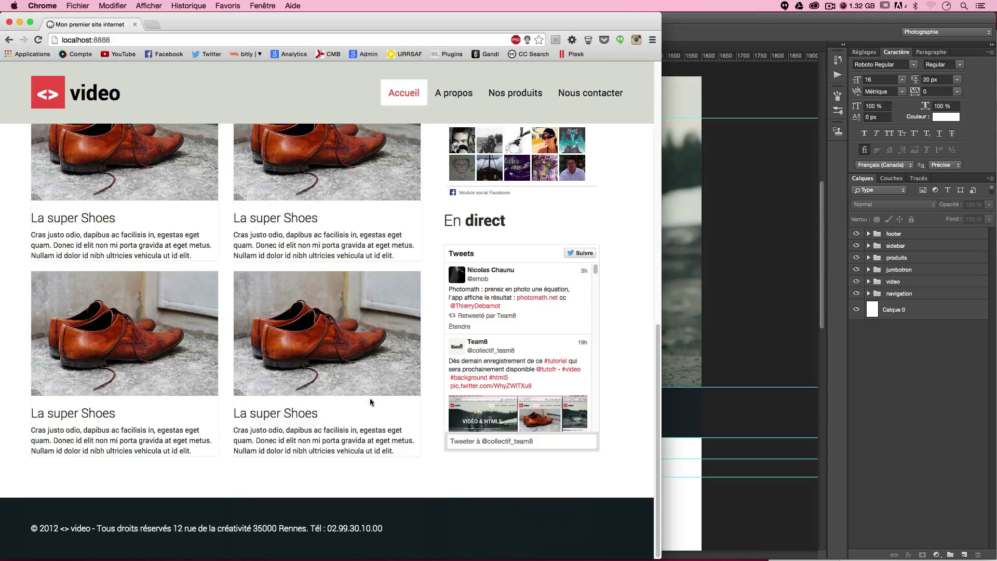
pyautogui.scroll(12, 370, 401)
pyautogui.scroll(-11, 511, 382)
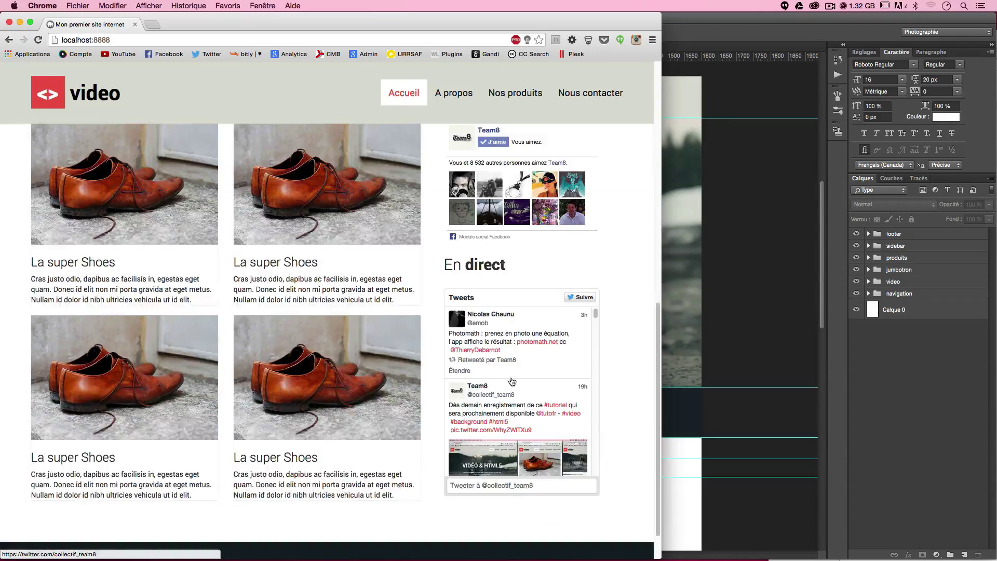
pyautogui.scroll(-1, 511, 382)
pyautogui.scroll(15, 446, 441)
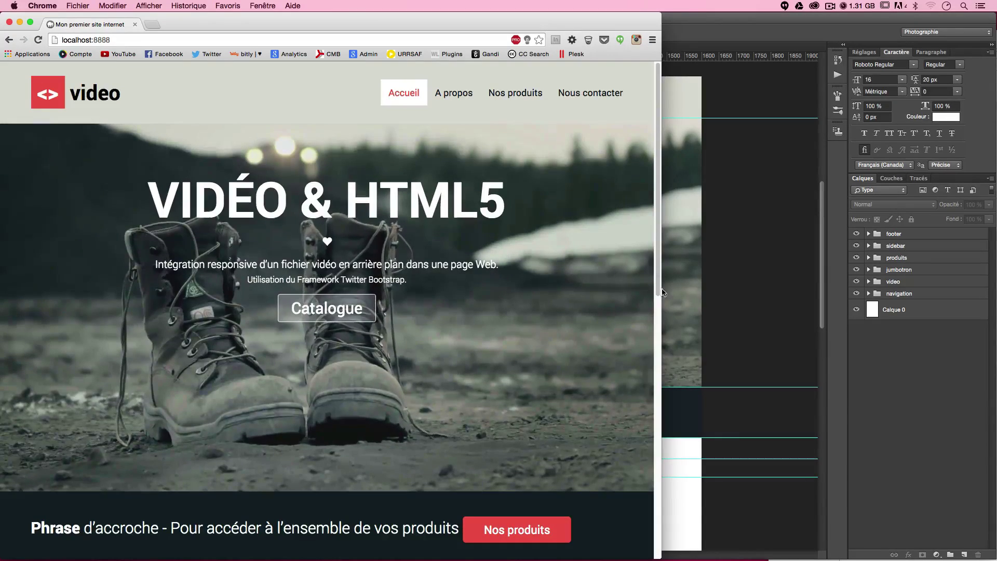
# Narrow the browser window to tablet width and examine how the banner, tagline and product section adapt.
pyautogui.moveTo(661, 291); pyautogui.dragTo(433, 339)
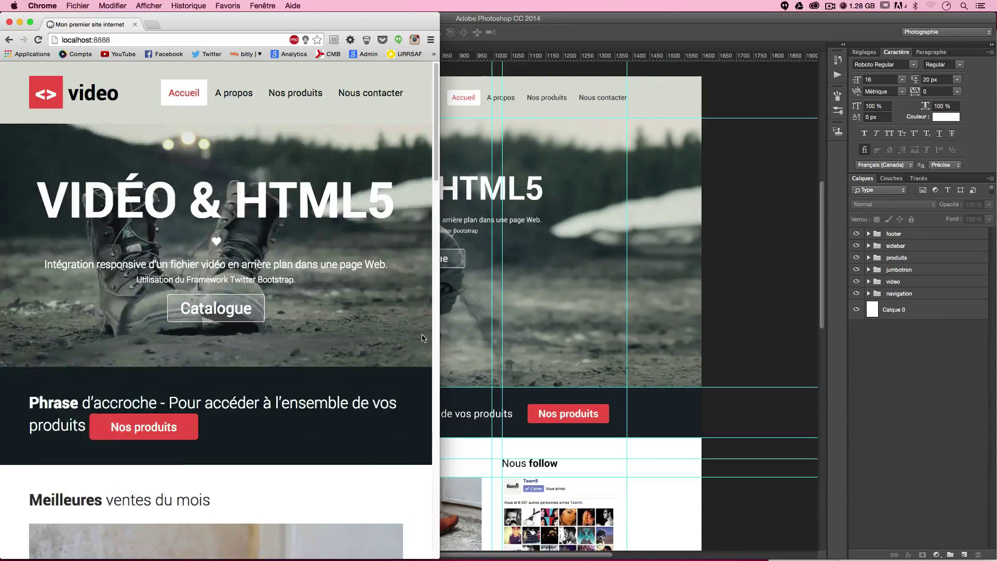
pyautogui.scroll(-6, 395, 353)
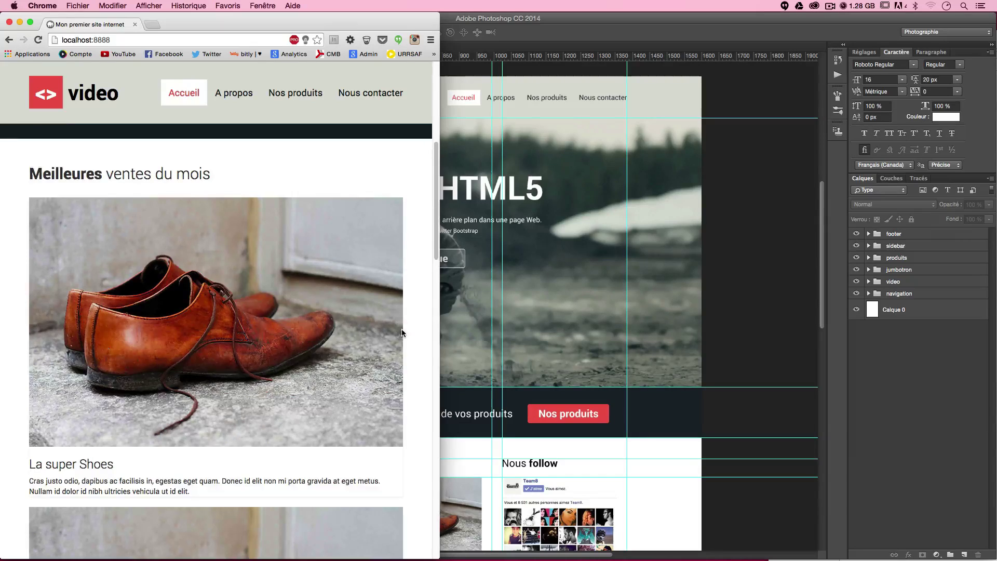
pyautogui.scroll(6, 363, 291)
pyautogui.scroll(-3, 238, 133)
pyautogui.scroll(3, 239, 132)
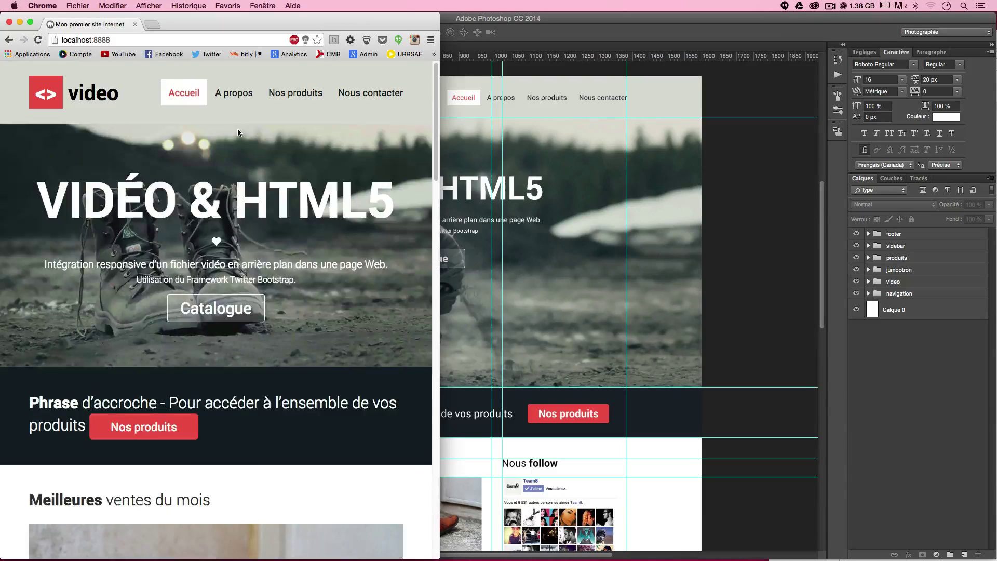
pyautogui.scroll(-5, 348, 222)
pyautogui.scroll(5, 347, 220)
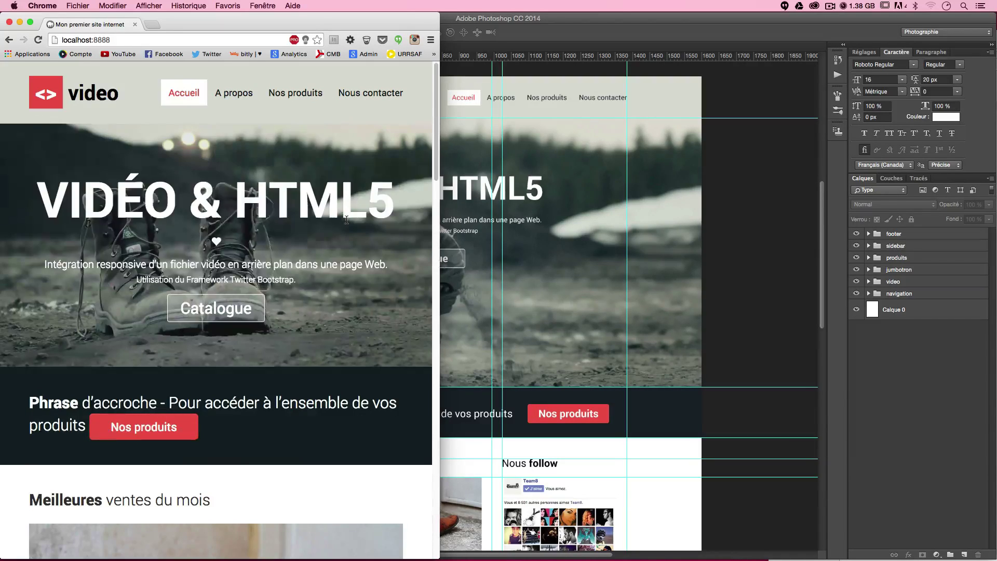
pyautogui.scroll(-4, 317, 273)
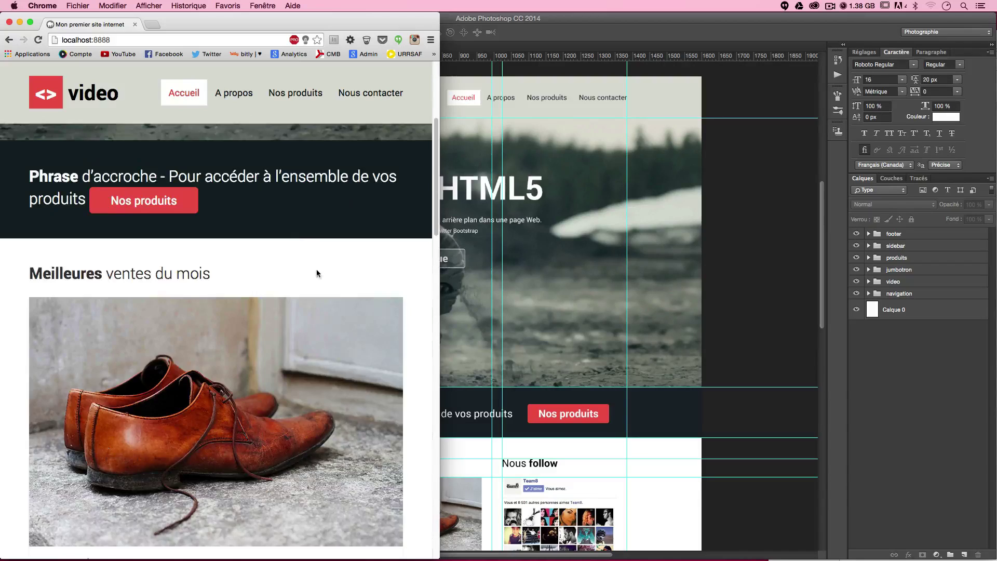
pyautogui.scroll(4, 318, 273)
pyautogui.scroll(-1, 318, 280)
pyautogui.scroll(-2, 319, 280)
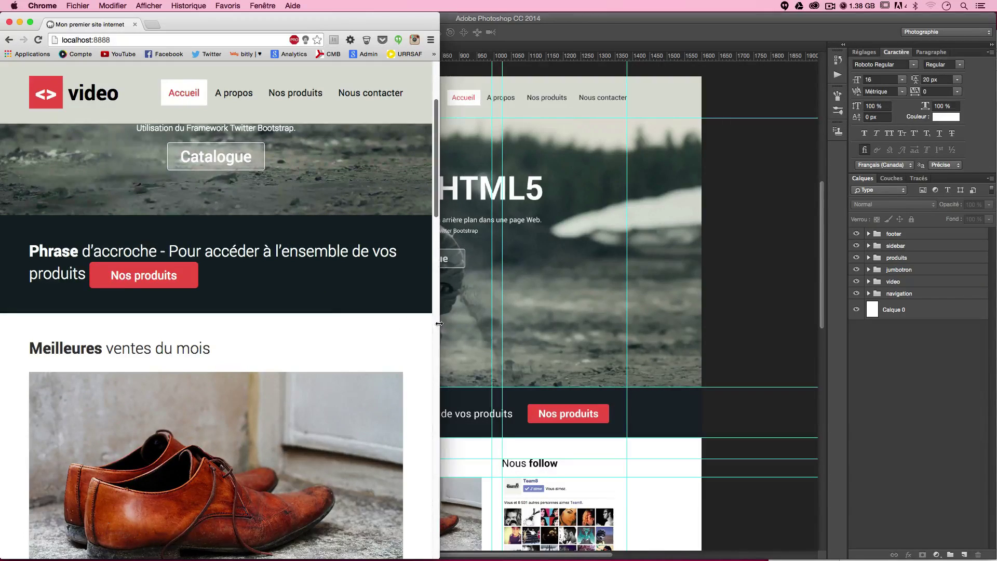
# Widen the browser window until the sidebar sits beside two product columns, and check that layout down to the footer.
pyautogui.moveTo(439, 327); pyautogui.dragTo(526, 331)
pyautogui.scroll(-12, 521, 358)
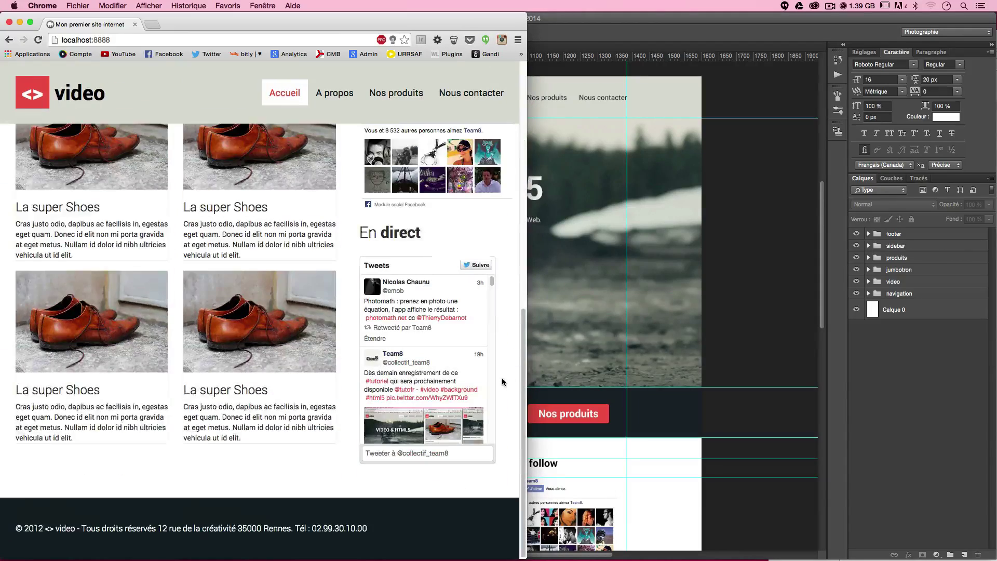
pyautogui.scroll(11, 521, 359)
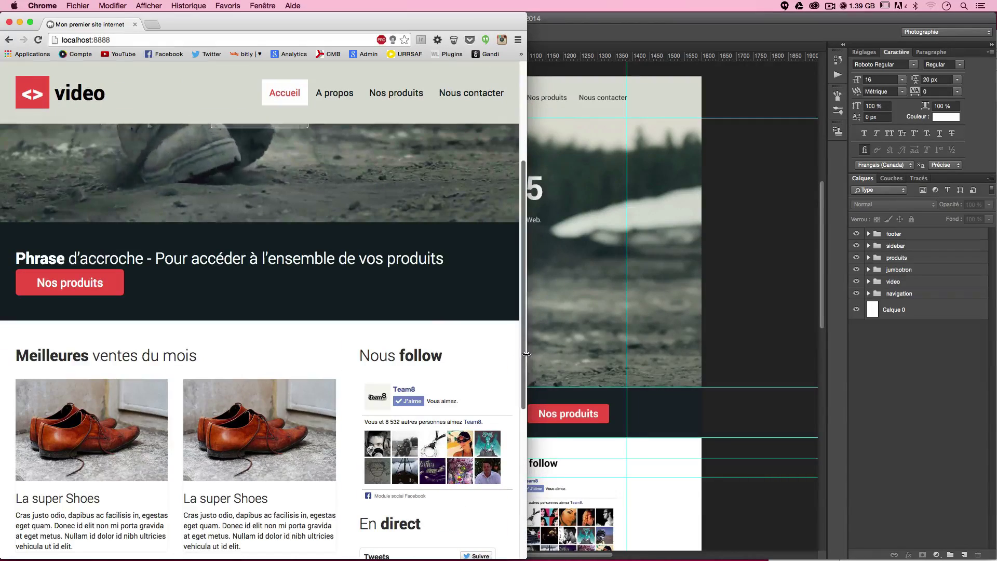
# Narrow the browser window back to the single-column product layout and examine the Facebook and Twitter blocks below the products.
pyautogui.moveTo(526, 358); pyautogui.dragTo(437, 348)
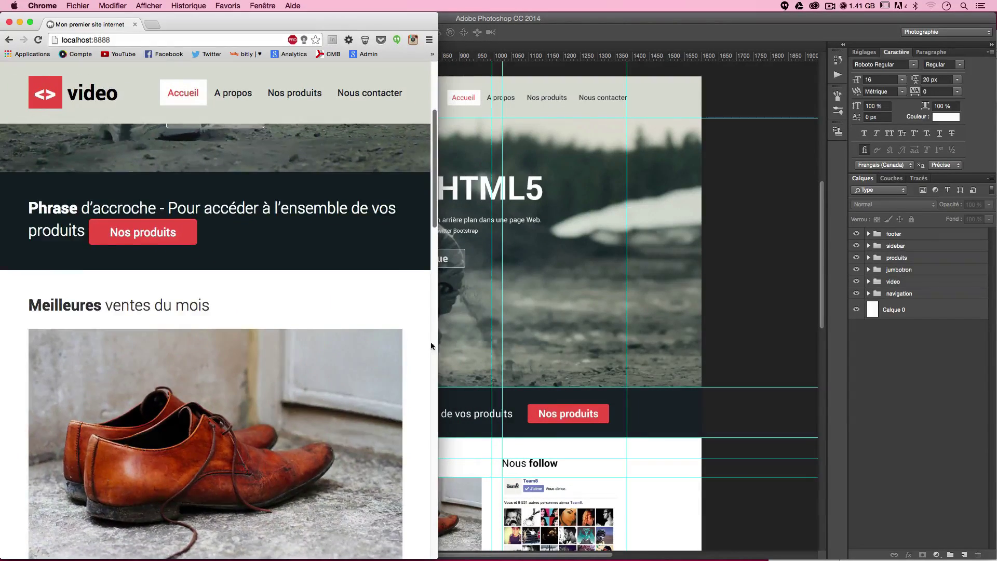
pyautogui.scroll(4, 373, 362)
pyautogui.scroll(-10, 373, 363)
pyautogui.scroll(-10, 373, 363)
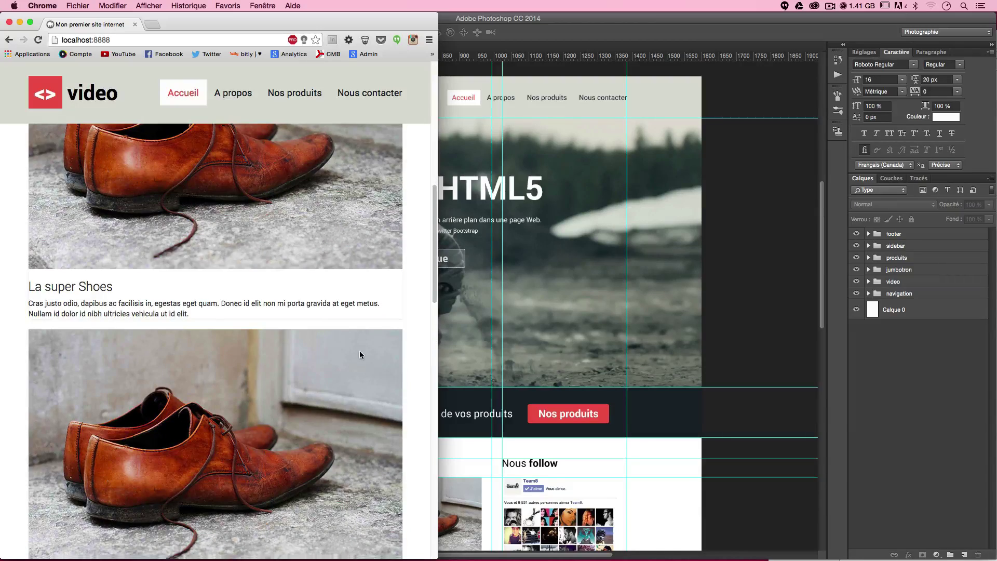
pyautogui.scroll(-8, 361, 353)
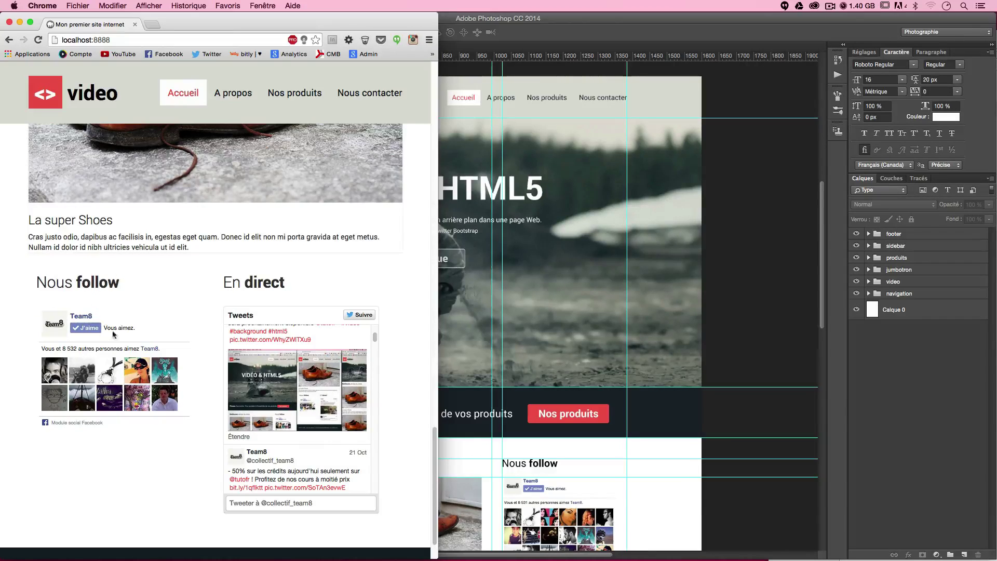
pyautogui.scroll(-3, 197, 316)
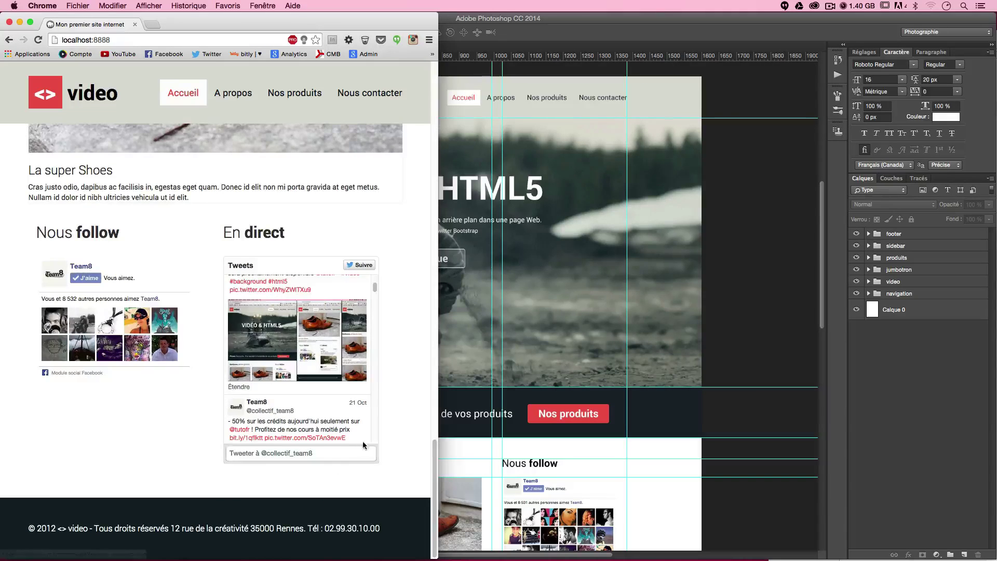
pyautogui.scroll(5, 360, 441)
pyautogui.scroll(10, 359, 444)
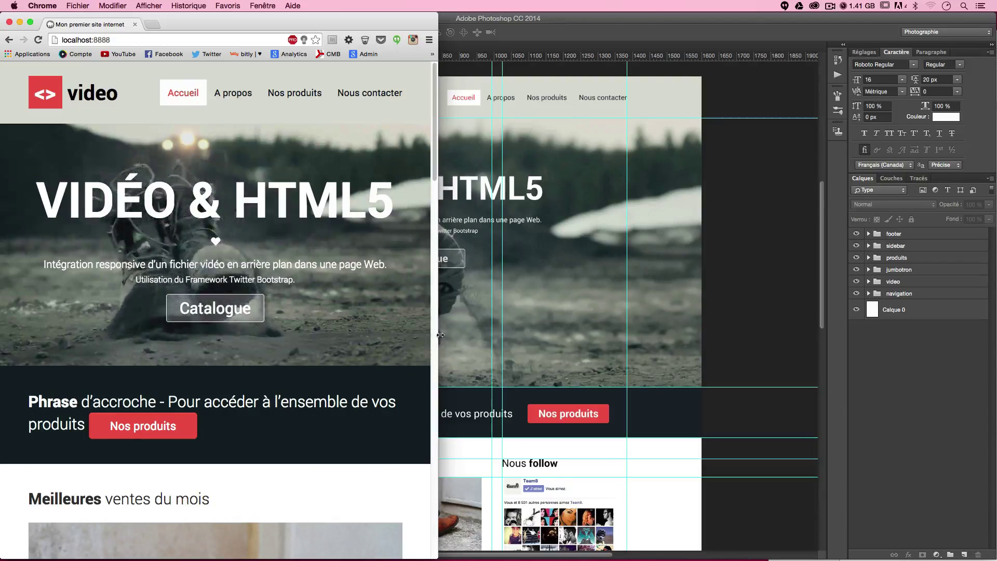
# Narrow the browser window to phone width and examine the collapsed menu, video banner and first products.
pyautogui.moveTo(428, 335); pyautogui.dragTo(346, 335)
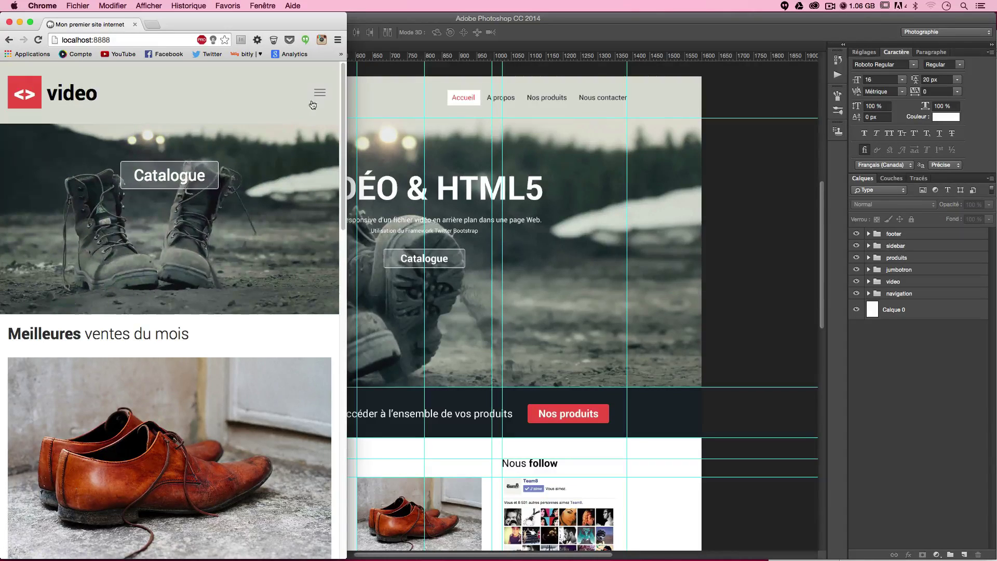
pyautogui.scroll(-6, 270, 266)
pyautogui.scroll(-3, 266, 267)
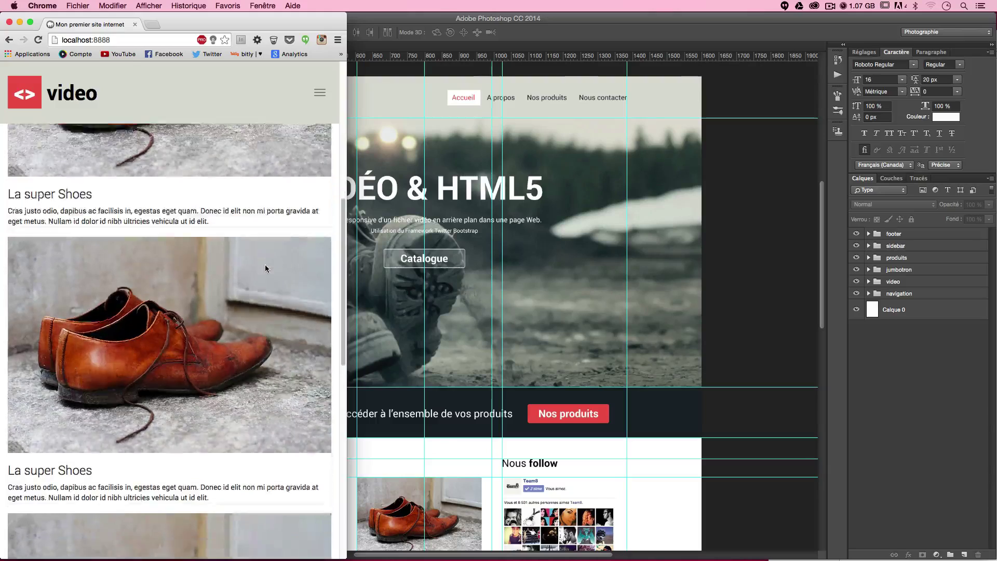
pyautogui.scroll(6, 264, 267)
pyautogui.scroll(-6, 263, 269)
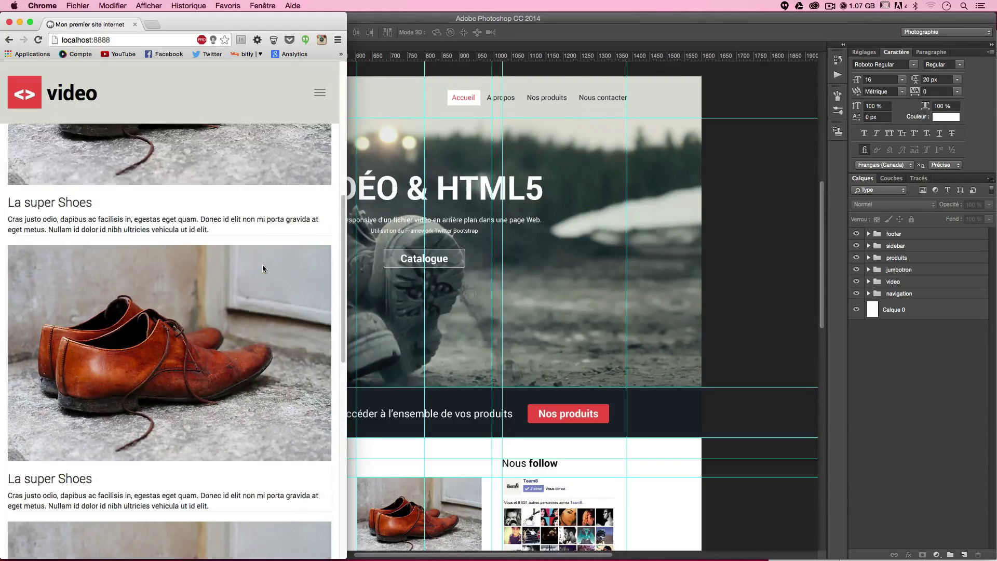
pyautogui.scroll(6, 263, 268)
pyautogui.scroll(3, 262, 269)
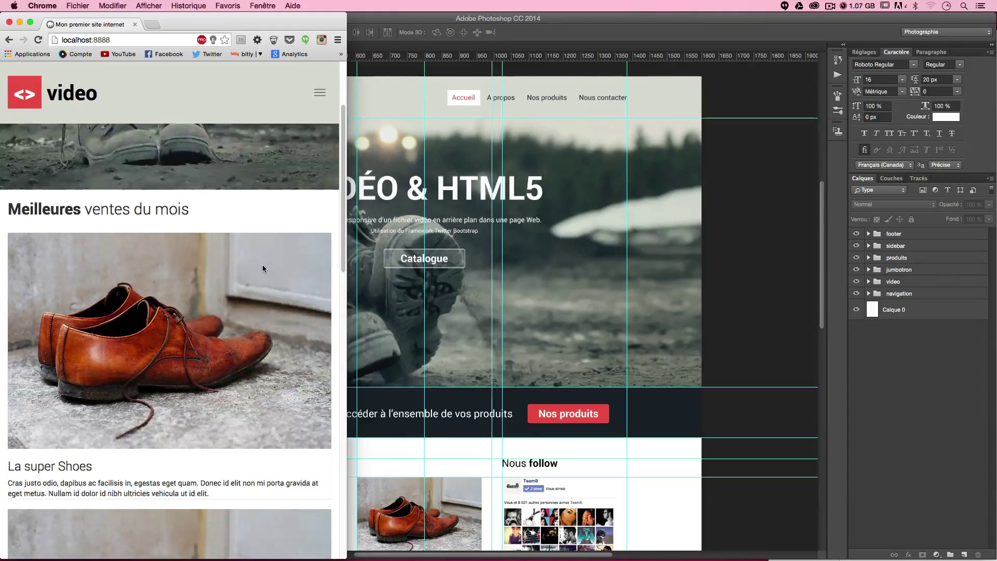
# Review the stacked product cards in the phone layout, and switch back to the mockup in Photoshop.
pyautogui.scroll(-6, 262, 269)
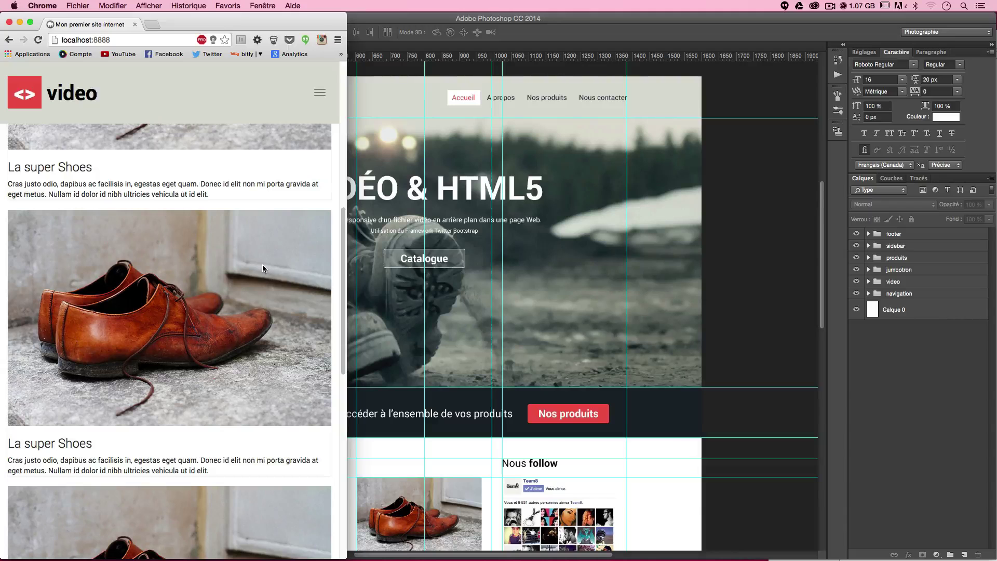
pyautogui.scroll(-3, 191, 219)
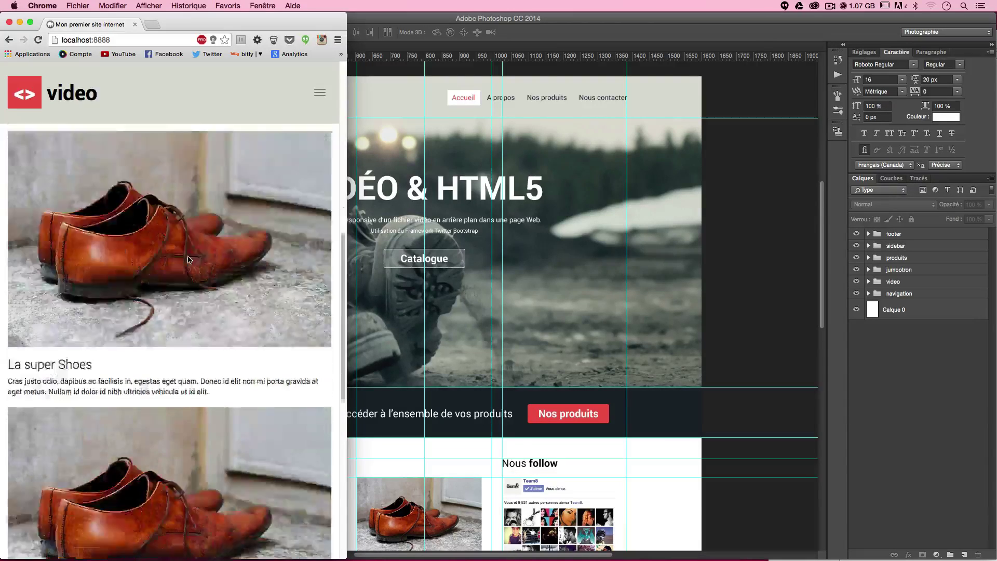
pyautogui.scroll(2, 189, 239)
pyautogui.scroll(-4, 188, 259)
pyautogui.scroll(-1, 188, 260)
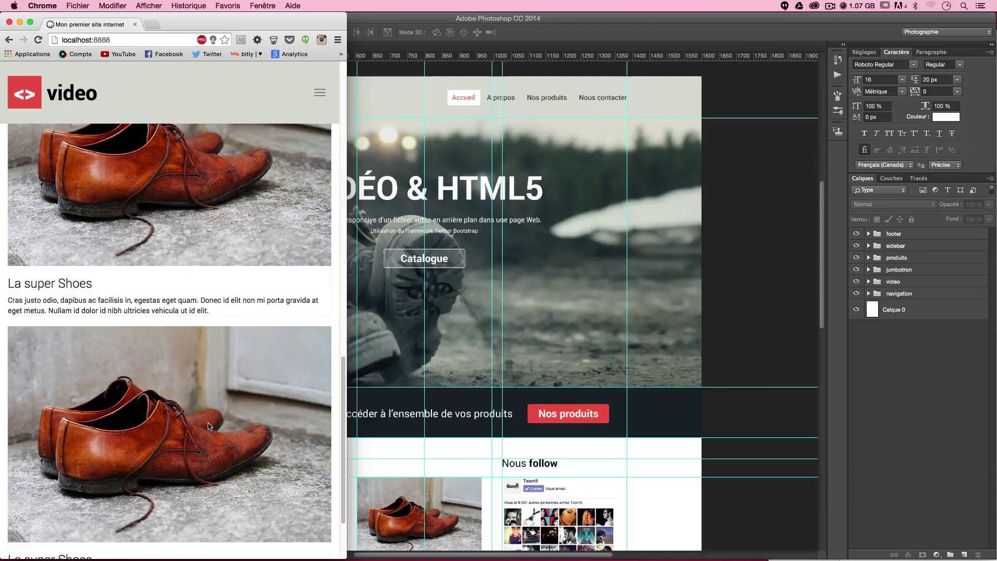
pyautogui.scroll(-1, 190, 430)
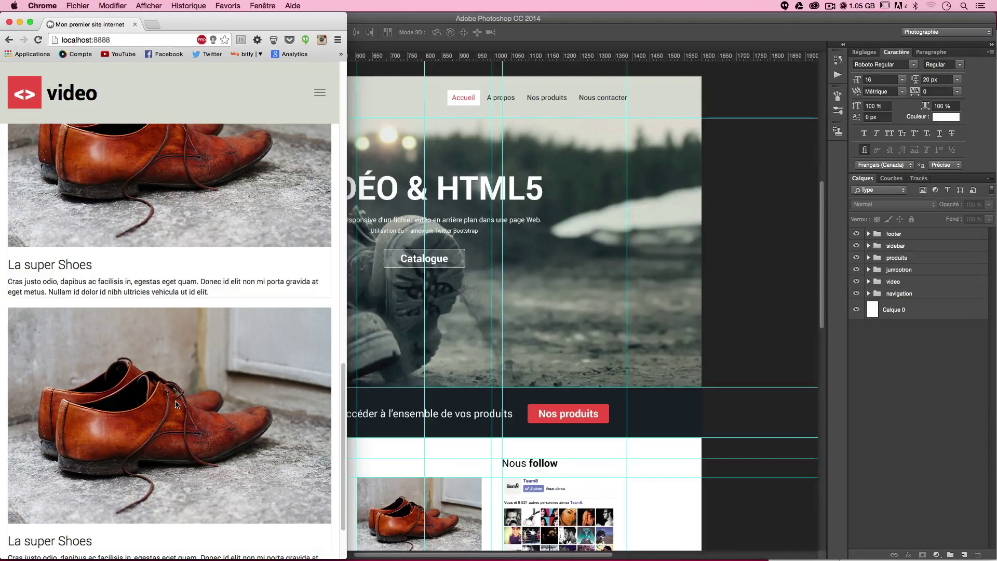
pyautogui.scroll(10, 169, 406)
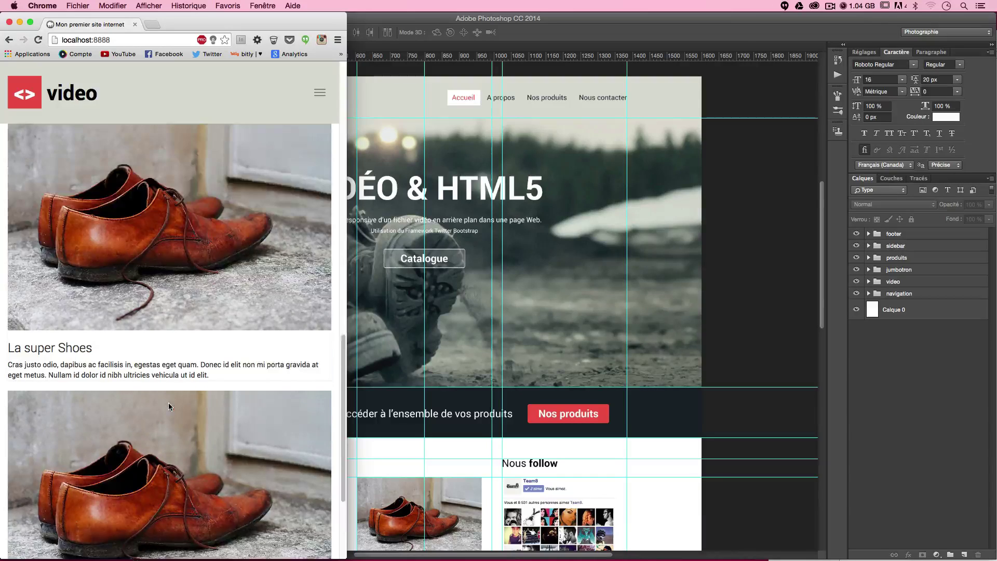
pyautogui.scroll(2, 168, 405)
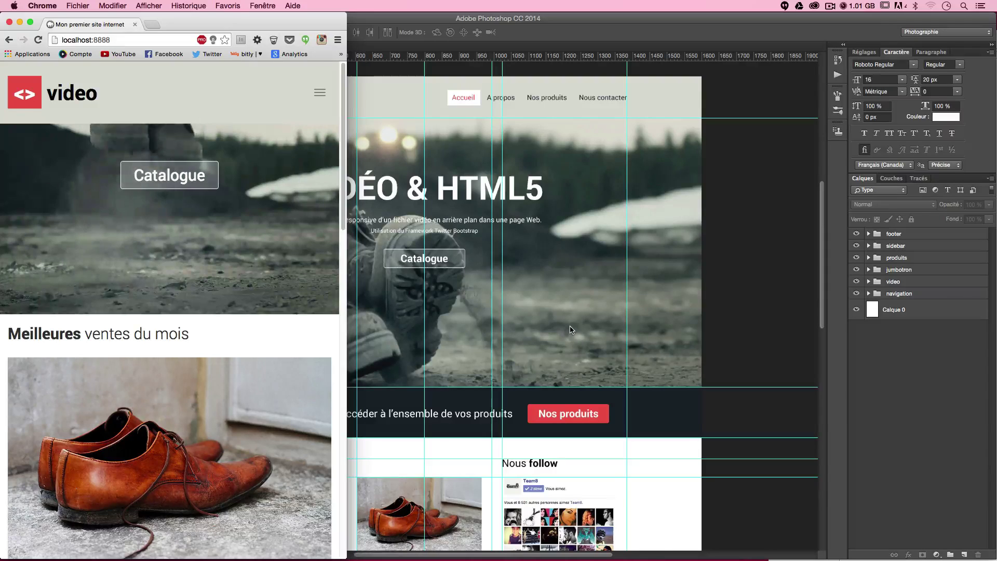
pyautogui.click(429, 401)
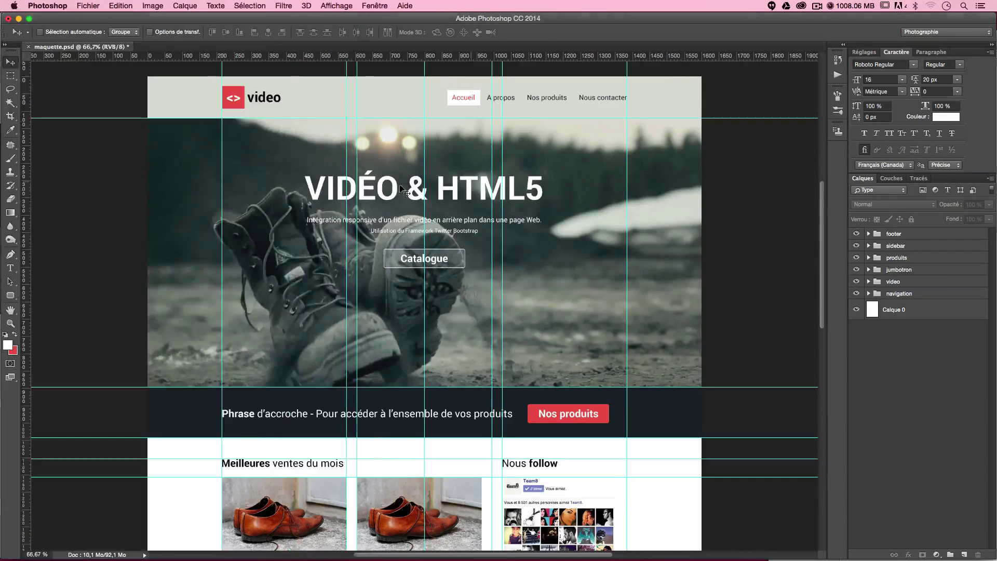